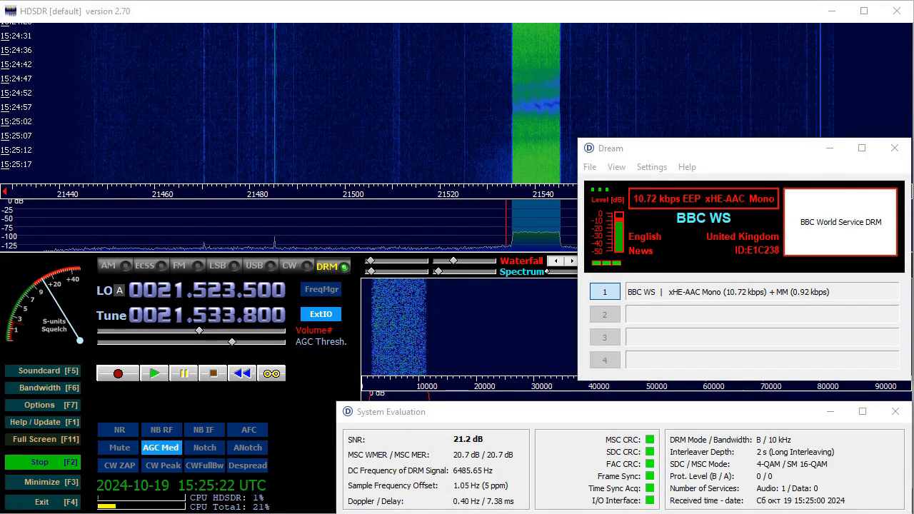
Step: Bring the BBC WS Journaline window on screen, park it top-left and shorten it
left_click_drag(913, 109, 798, 110)
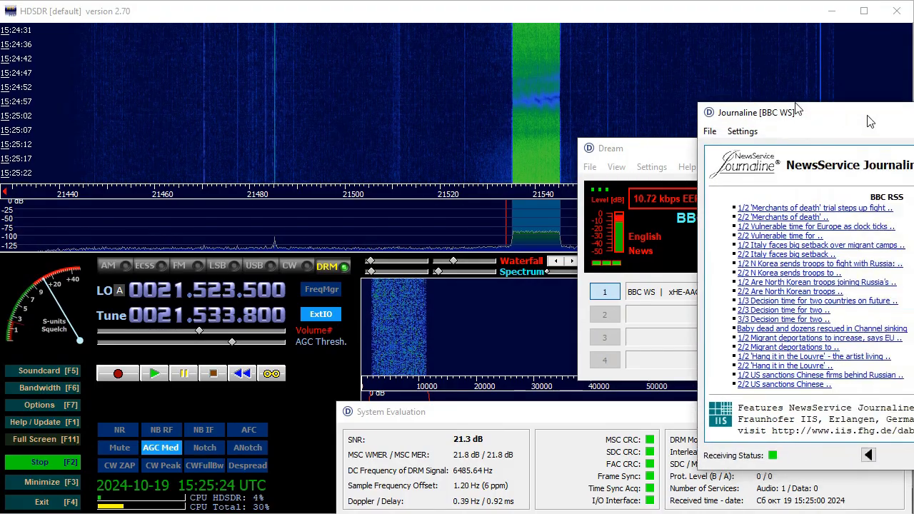
mouse_move(870, 121)
left_mouse_down()
mouse_move(359, 7)
mouse_move(328, 36)
left_mouse_up()
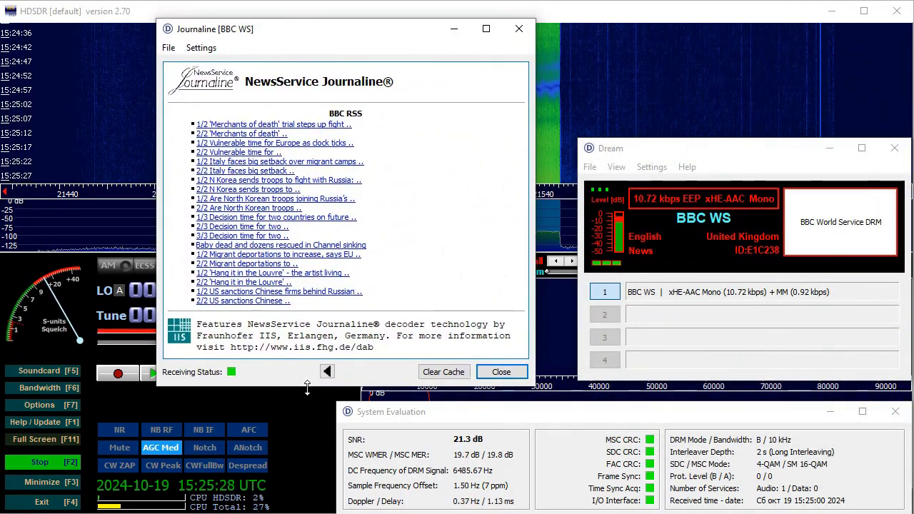
left_click_drag(307, 388, 307, 273)
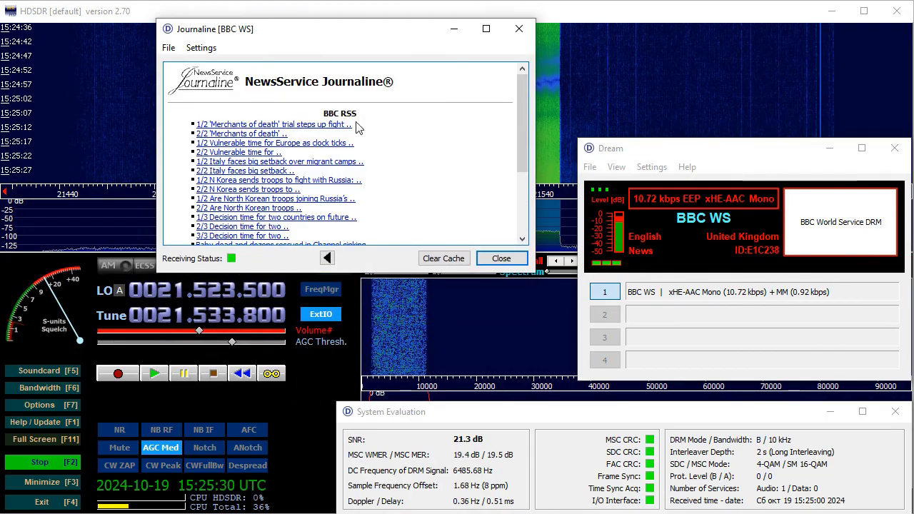
left_click_drag(292, 272, 292, 246)
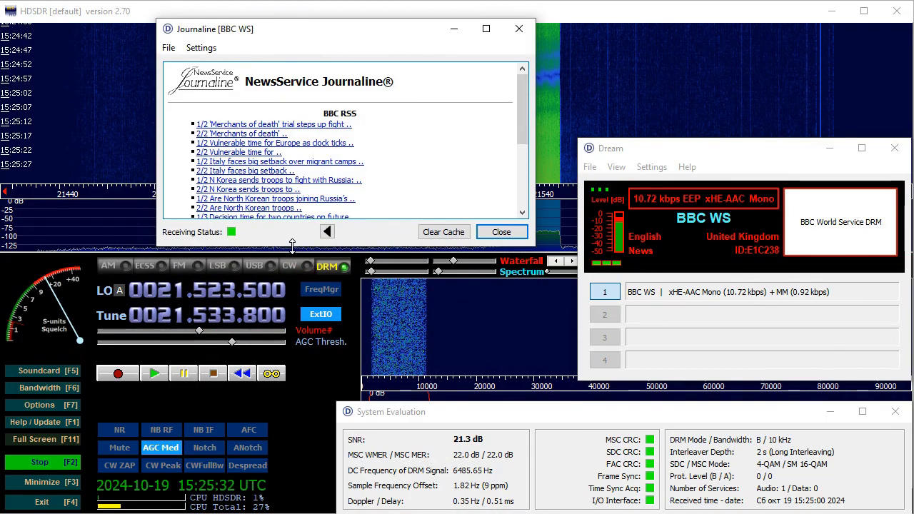
Step: Read 'Merchants of death' parts 1/2 and 2/2, then open US sanctions part 1/2
left_click(286, 125)
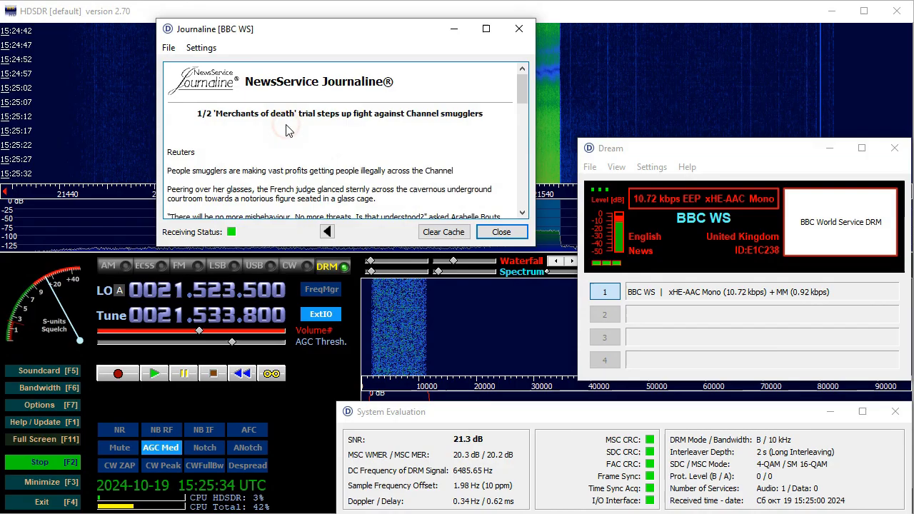
scroll(349, 155, "down", 5)
scroll(350, 155, "down", 5)
scroll(350, 156, "down", 5)
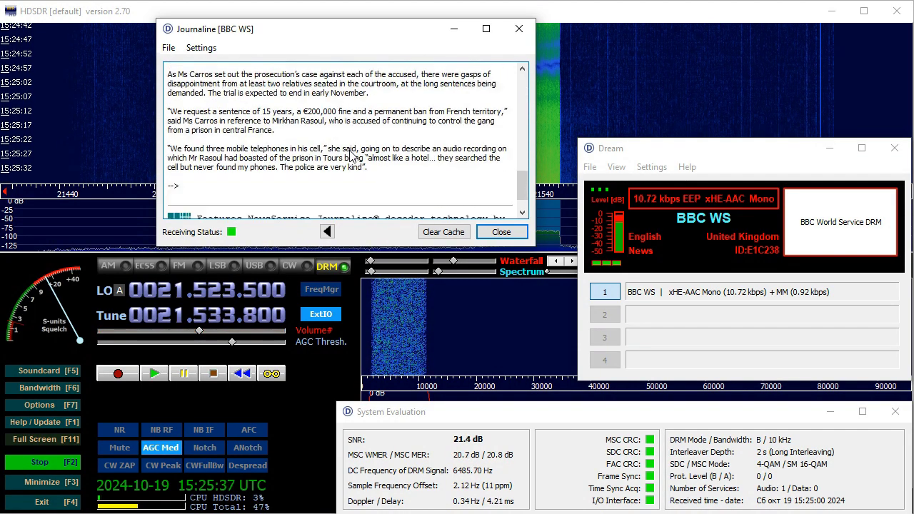
scroll(349, 155, "down", 2)
left_click(327, 231)
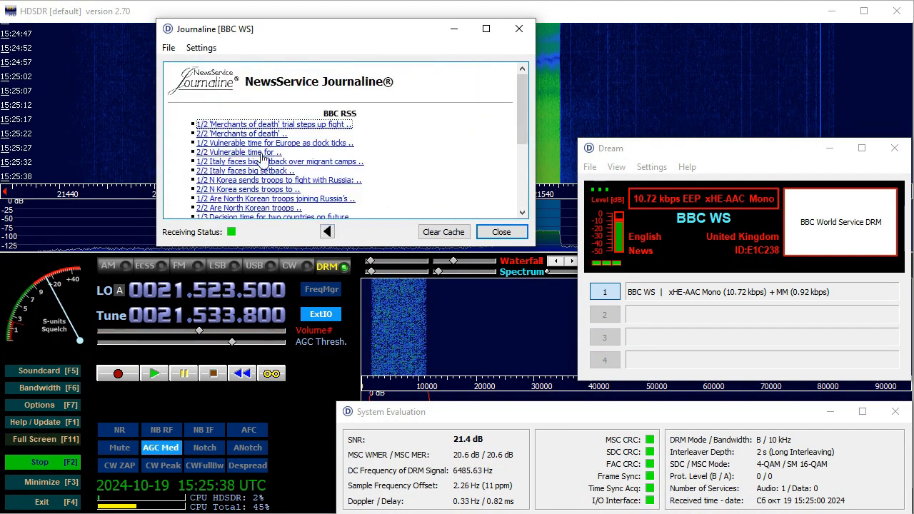
left_click(246, 133)
scroll(286, 143, "down", 3)
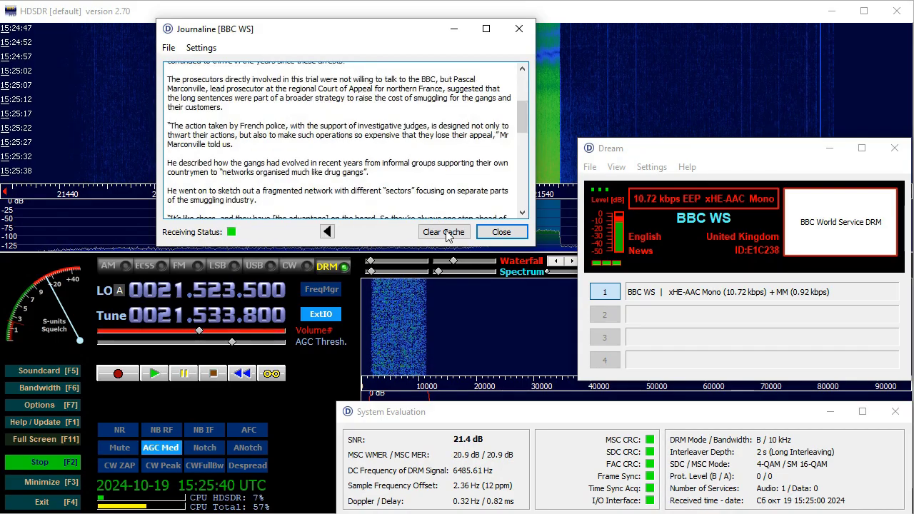
left_click(327, 231)
scroll(264, 163, "down", 3)
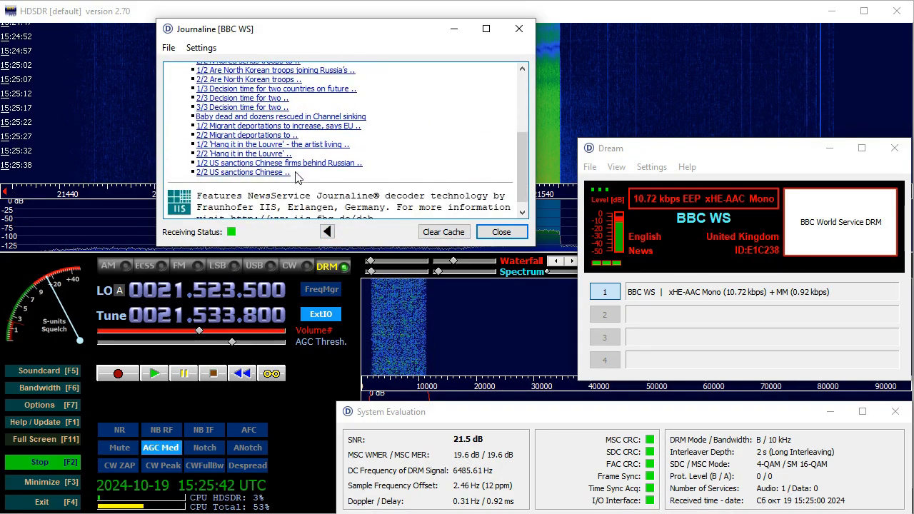
left_click(264, 163)
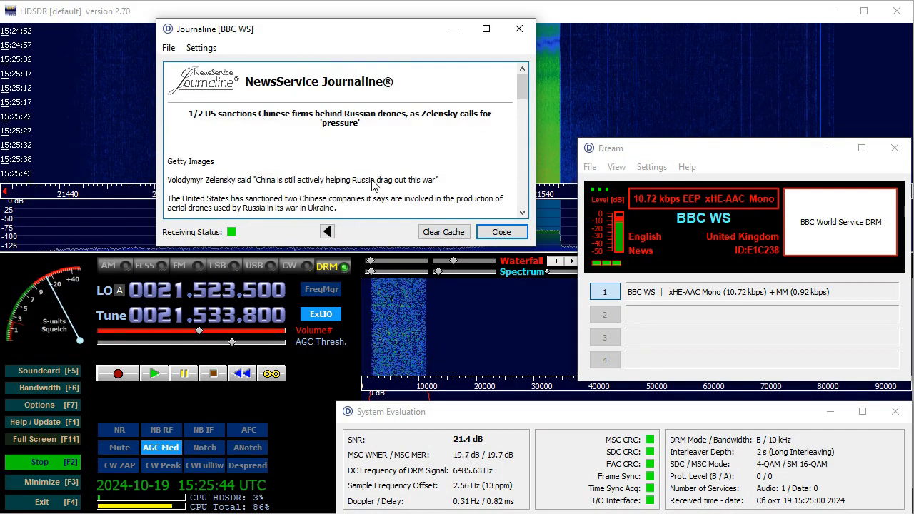
scroll(371, 184, "down", 3)
scroll(372, 184, "down", 3)
scroll(372, 184, "down", 3)
scroll(371, 184, "down", 3)
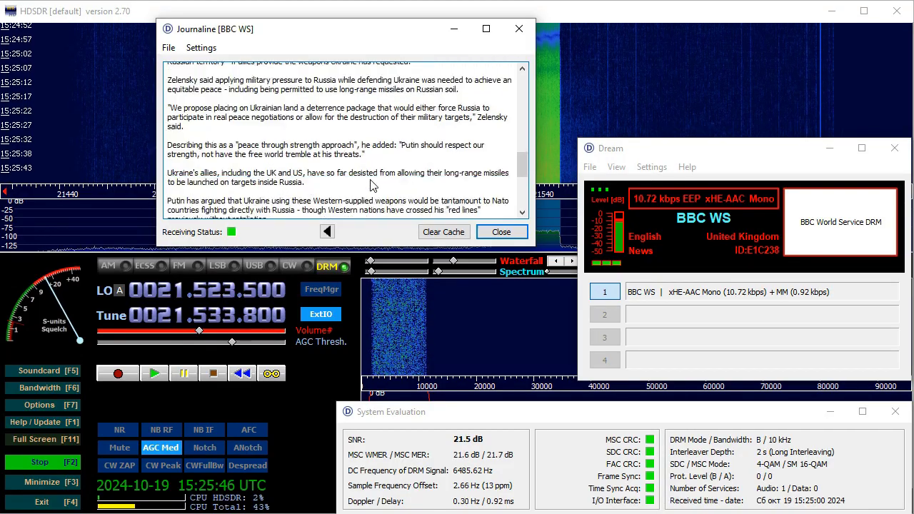
scroll(371, 184, "down", 2)
scroll(362, 189, "down", 2)
Step: Read US sanctions part 2/2 and 'Hang it in the Louvre' parts 1/2 and 2/2
left_click(327, 231)
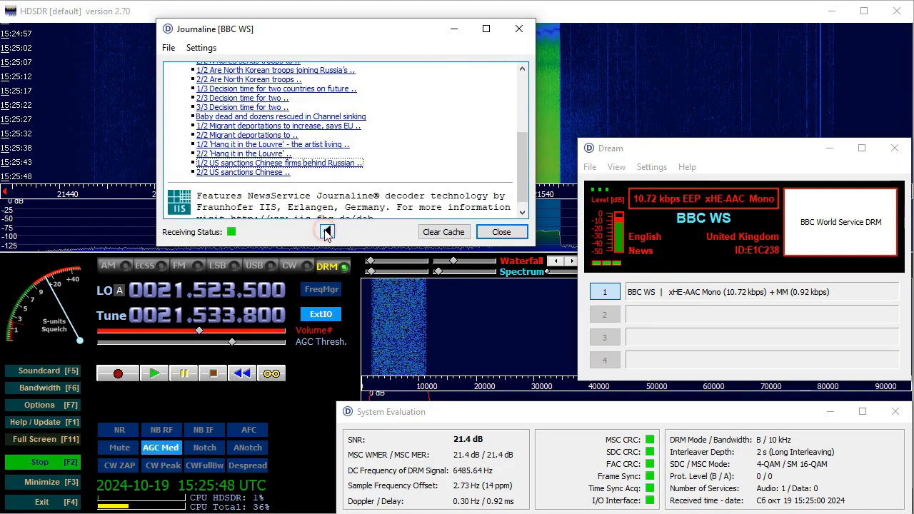
left_click(264, 172)
scroll(321, 177, "down", 5)
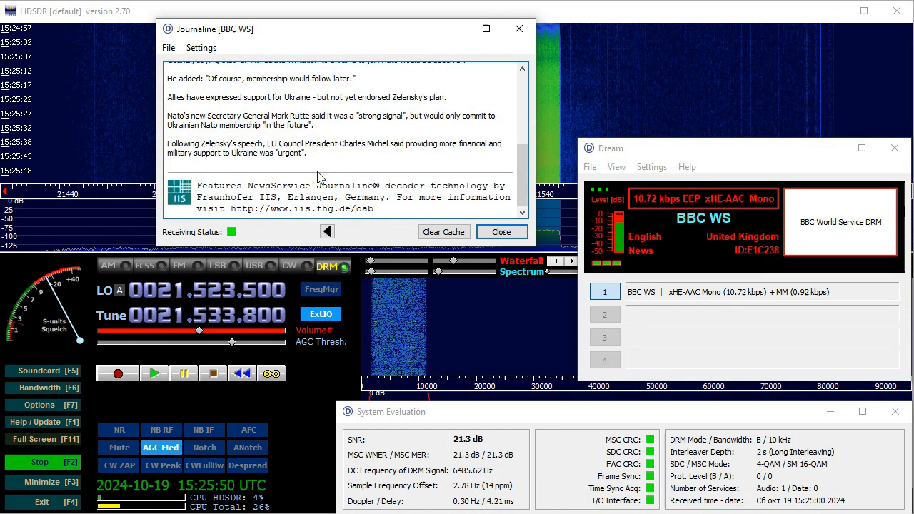
left_click(327, 231)
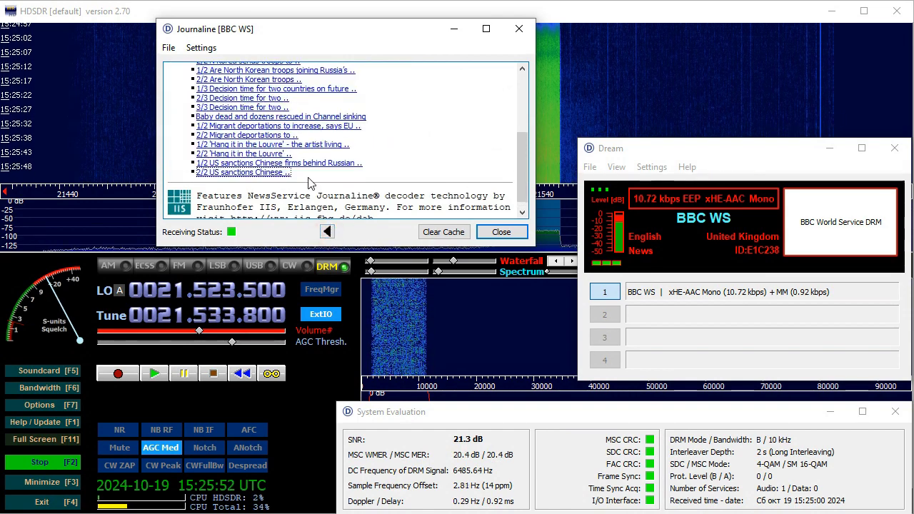
left_click(274, 144)
scroll(371, 178, "down", 3)
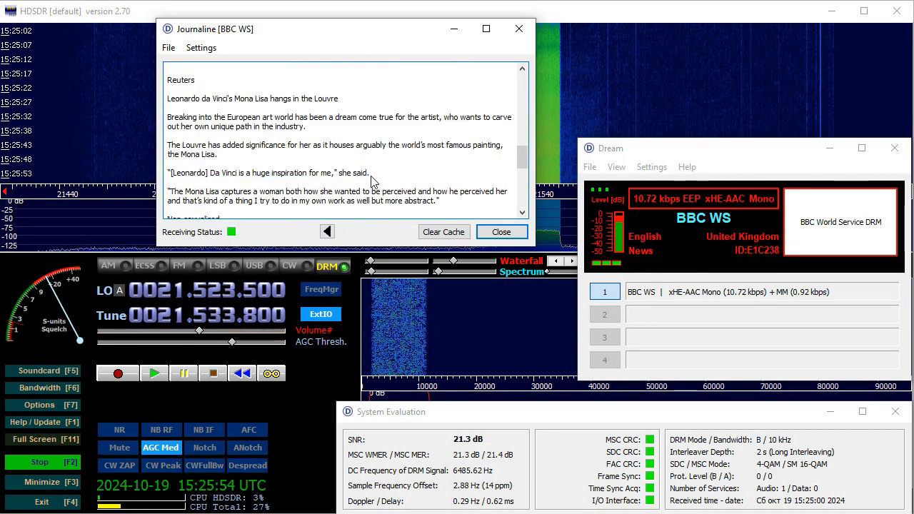
scroll(361, 184, "down", 5)
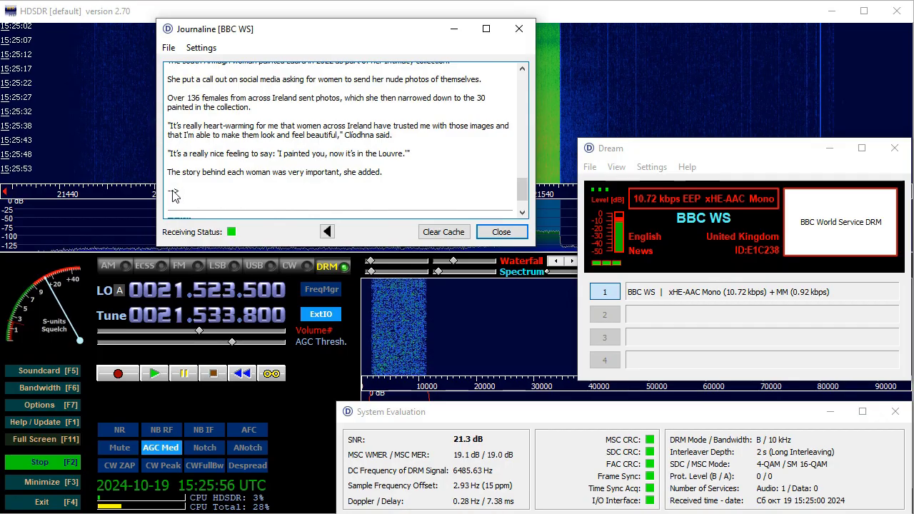
left_click(327, 231)
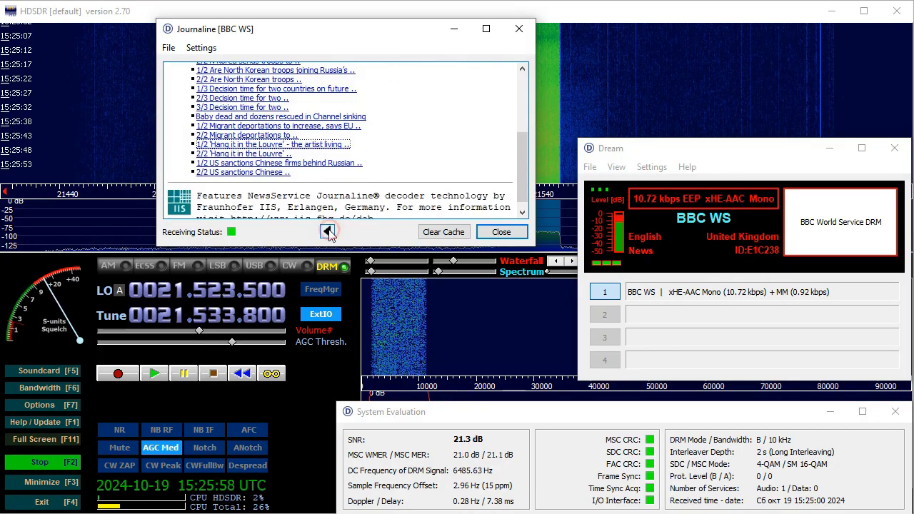
left_click(261, 154)
scroll(360, 182, "down", 3)
scroll(371, 186, "down", 3)
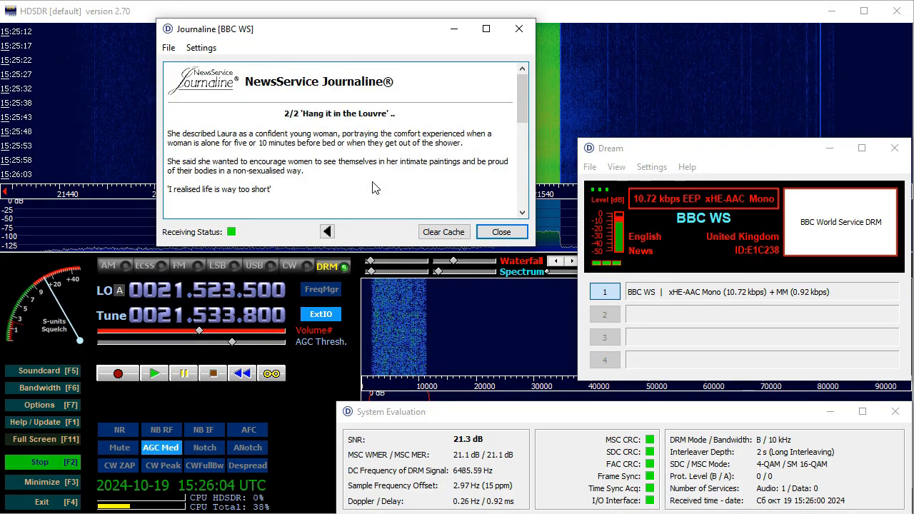
Step: Go up to the Journaline Service page and reopen the BBC News headline list
left_click(328, 231)
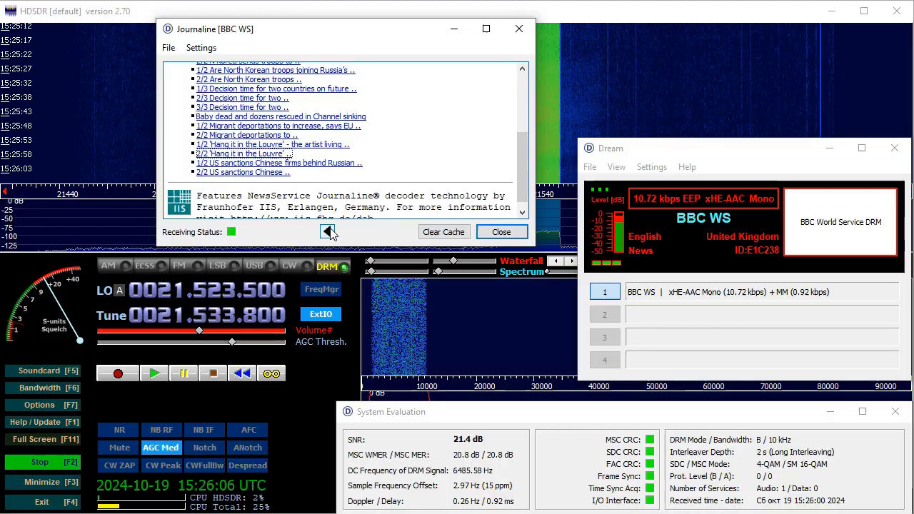
left_click(327, 232)
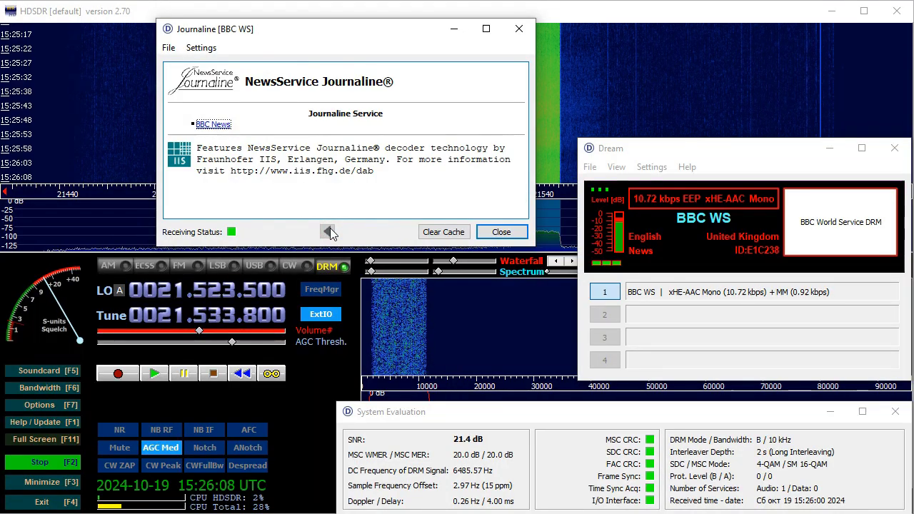
left_click(215, 126)
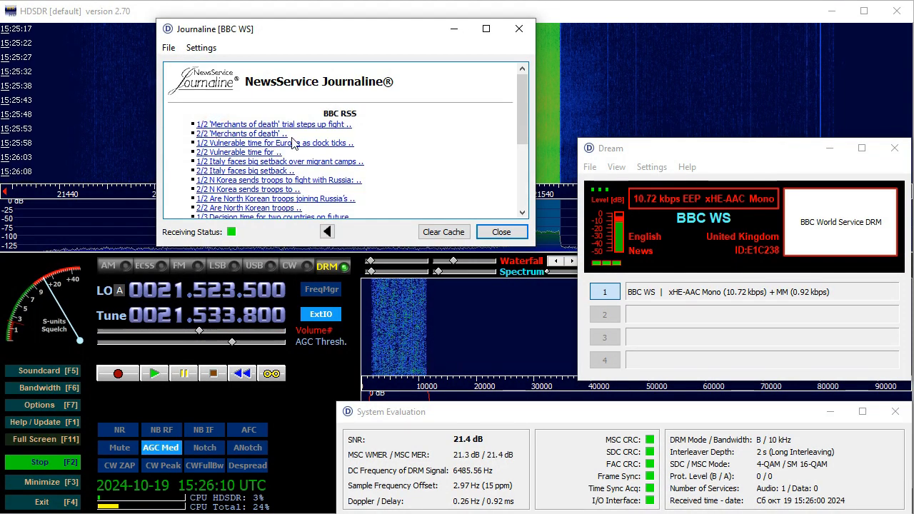
Step: Read the '1/2 Vulnerable time for Europe' article and return to the headlines
left_click(254, 143)
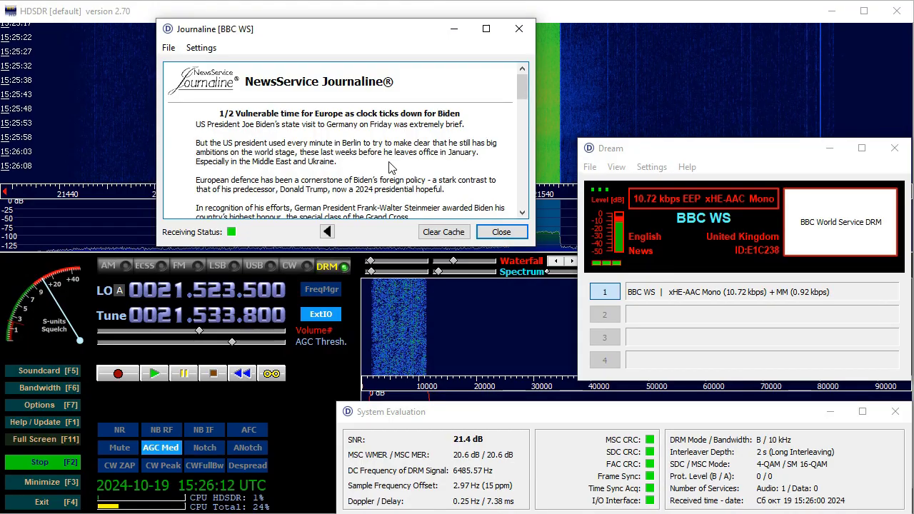
scroll(391, 166, "down", 5)
scroll(391, 166, "down", 2)
scroll(392, 166, "down", 2)
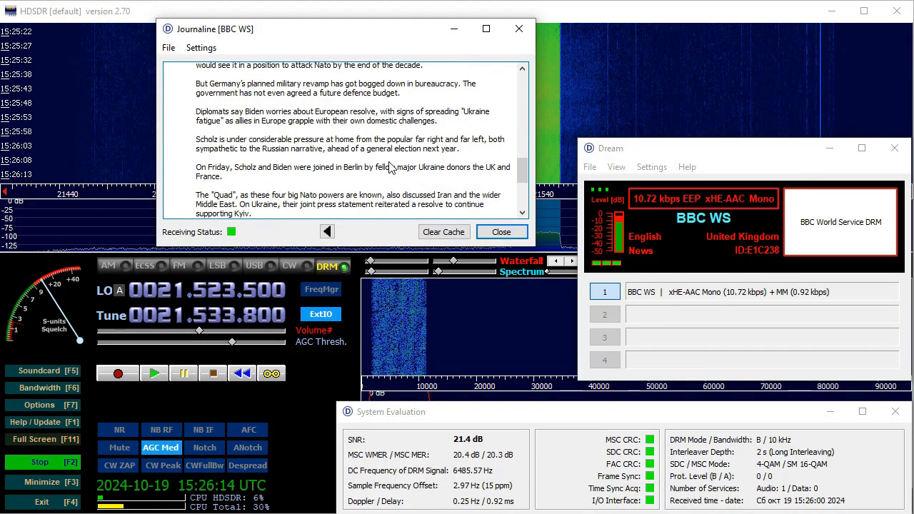
scroll(391, 166, "down", 2)
scroll(391, 166, "down", 2)
left_click(327, 229)
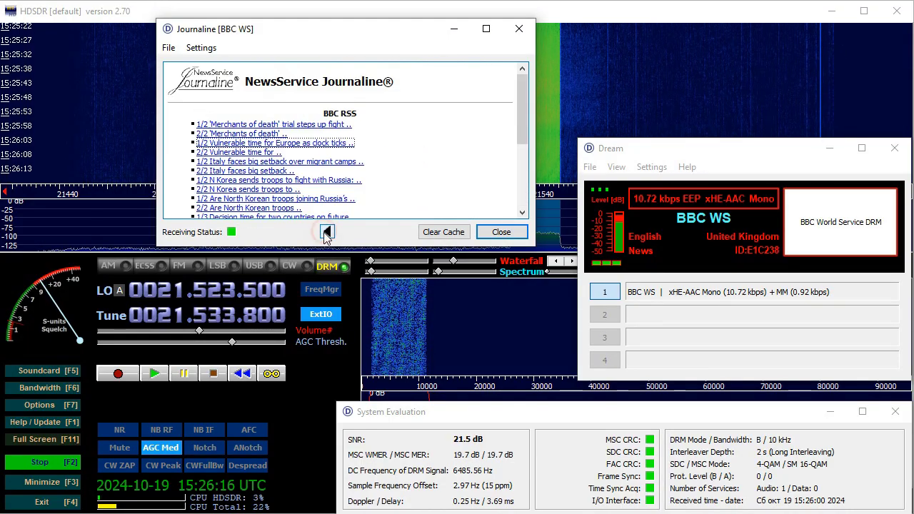
left_click(257, 143)
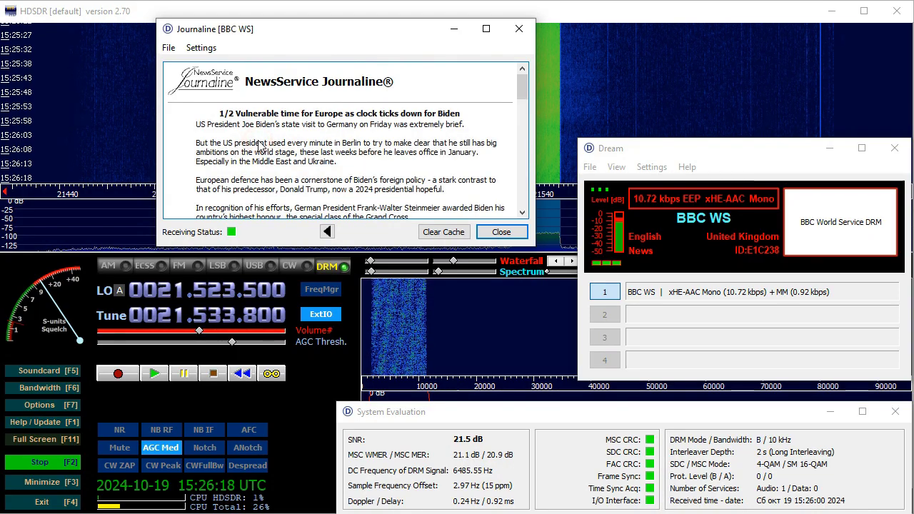
left_click(327, 232)
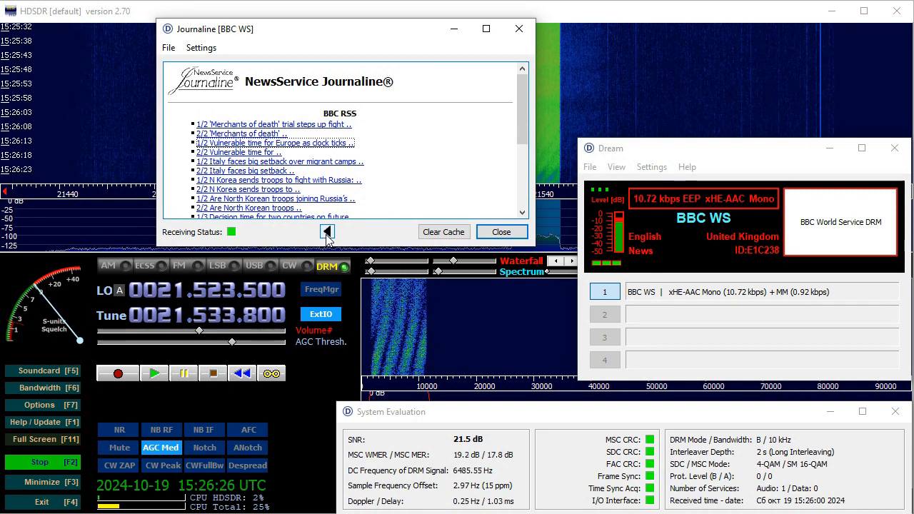
left_click(343, 34)
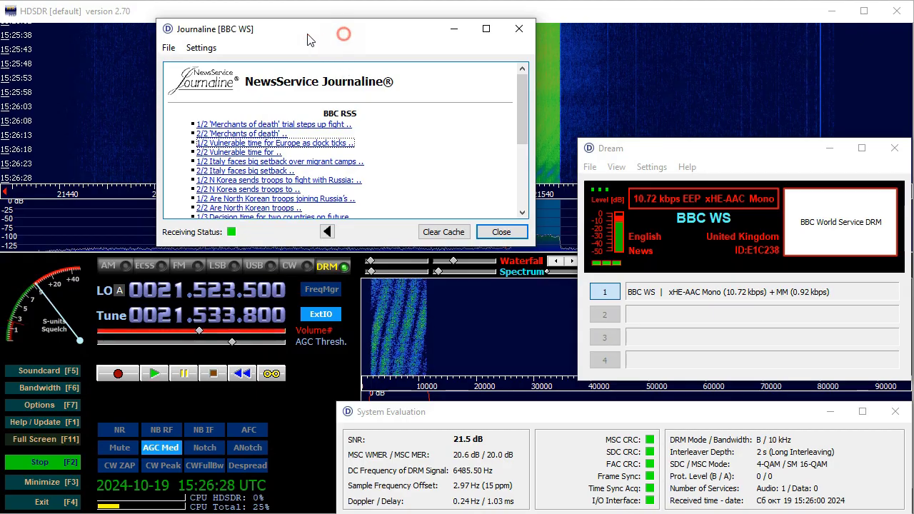
Step: Shift the Journaline window further left, still on the BBC RSS headlines
left_click_drag(307, 34, 243, 38)
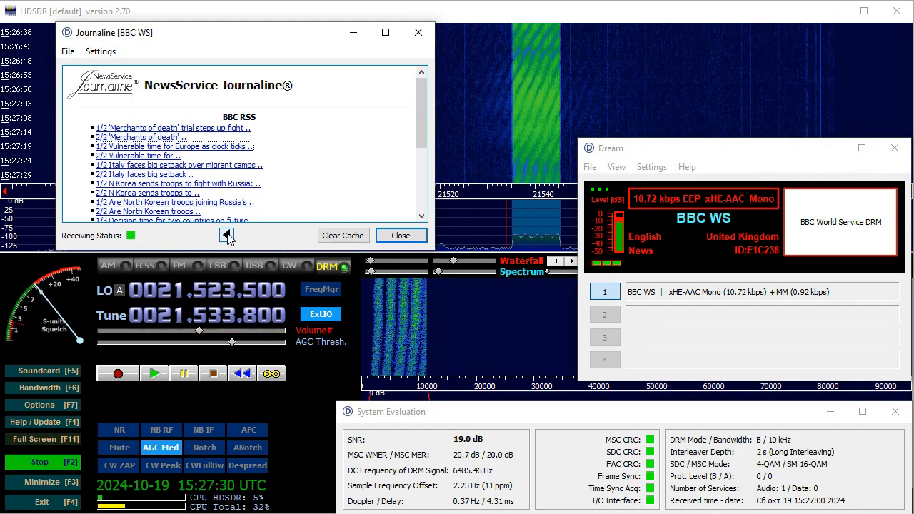
left_click(227, 234)
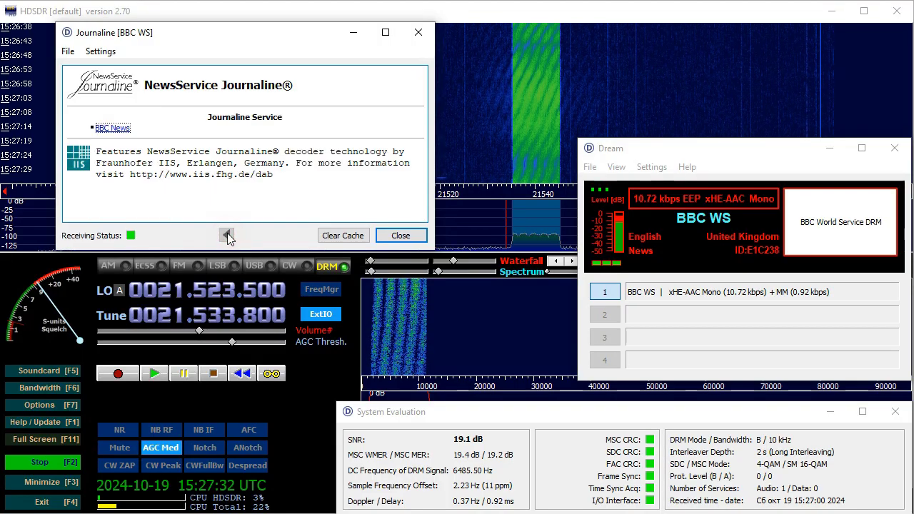